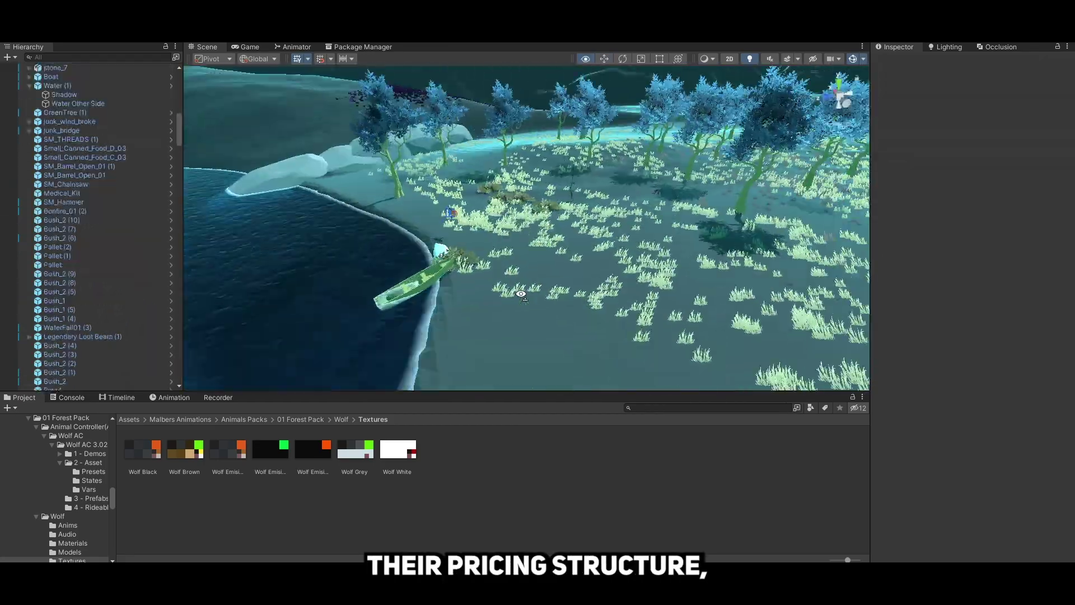
# Tilt the Main Camera down to about -9.4 on X and check the Game view preview
pyautogui.keyDown('alt'); pyautogui.moveTo(549, 168); pyautogui.dragTo(573, 83); pyautogui.keyUp('alt')
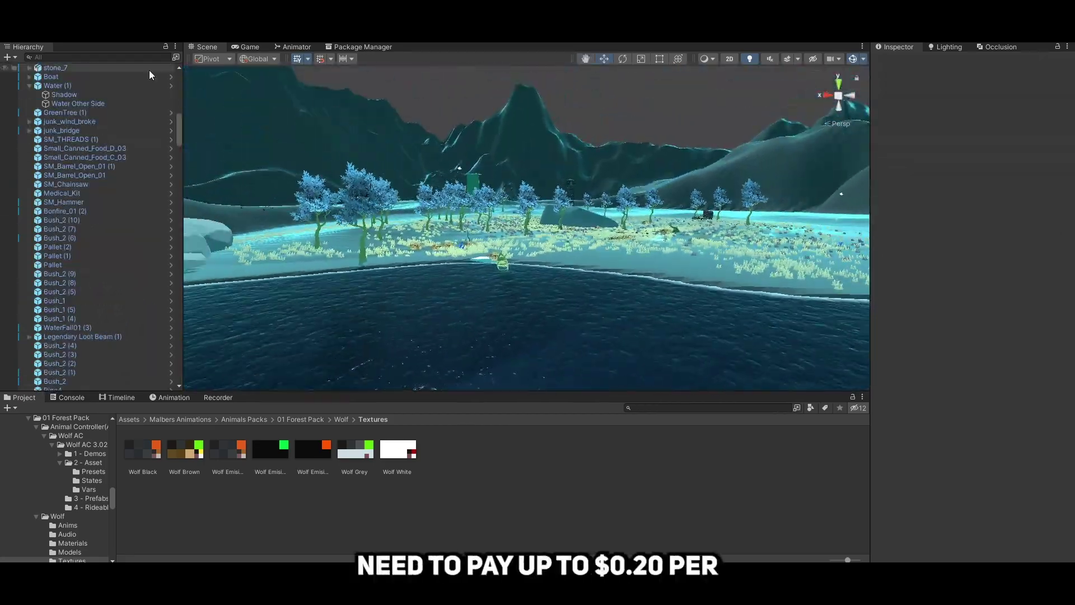
pyautogui.write('main')
pyautogui.doubleClick(57, 103)
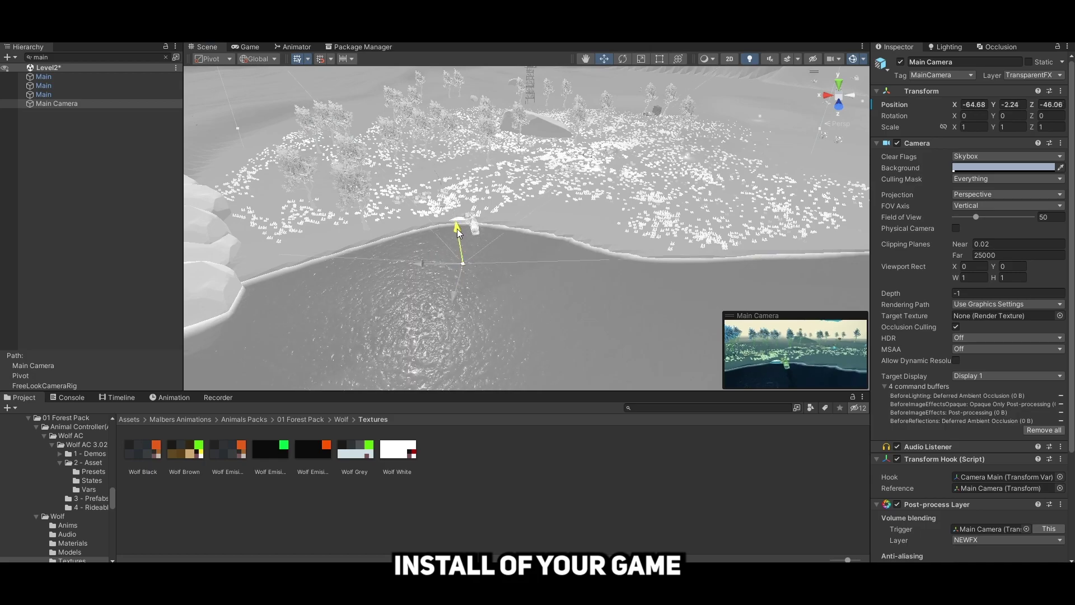
pyautogui.moveTo(454, 290); pyautogui.dragTo(564, 147)
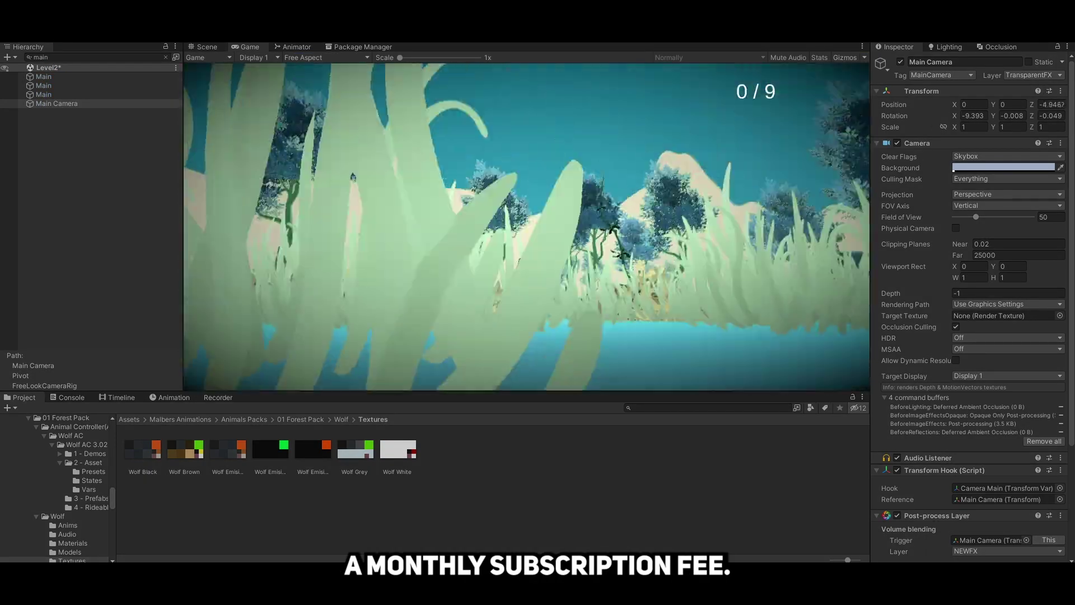
pyautogui.hotkey('ctrl', '1')
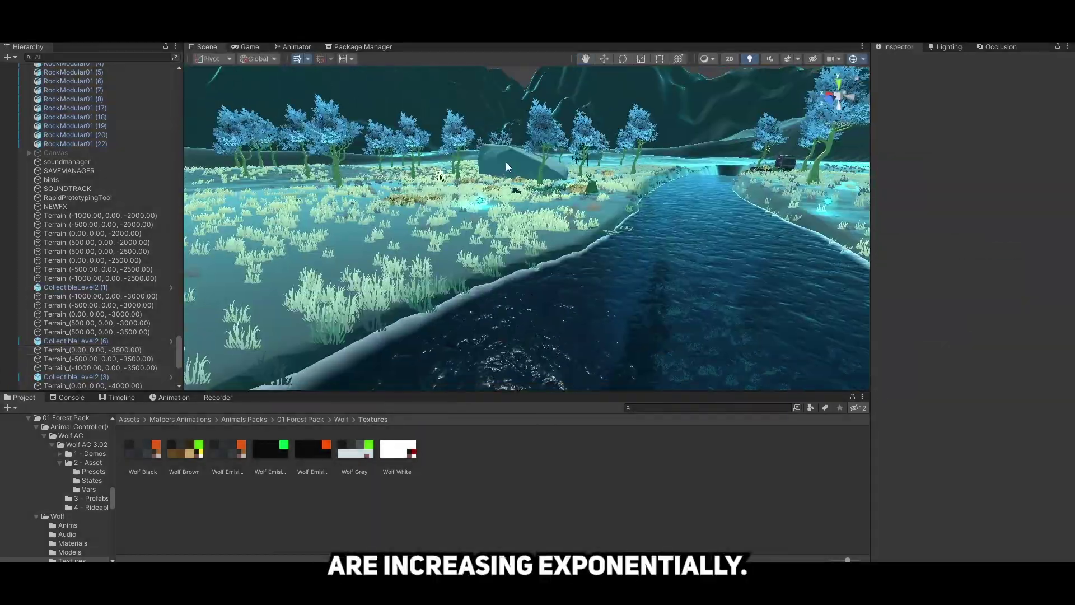
# Paint steep peaks onto the (0, 0, -4000) terrain tile with a higher-opacity Raise Terrain brush
pyautogui.click(329, 195)
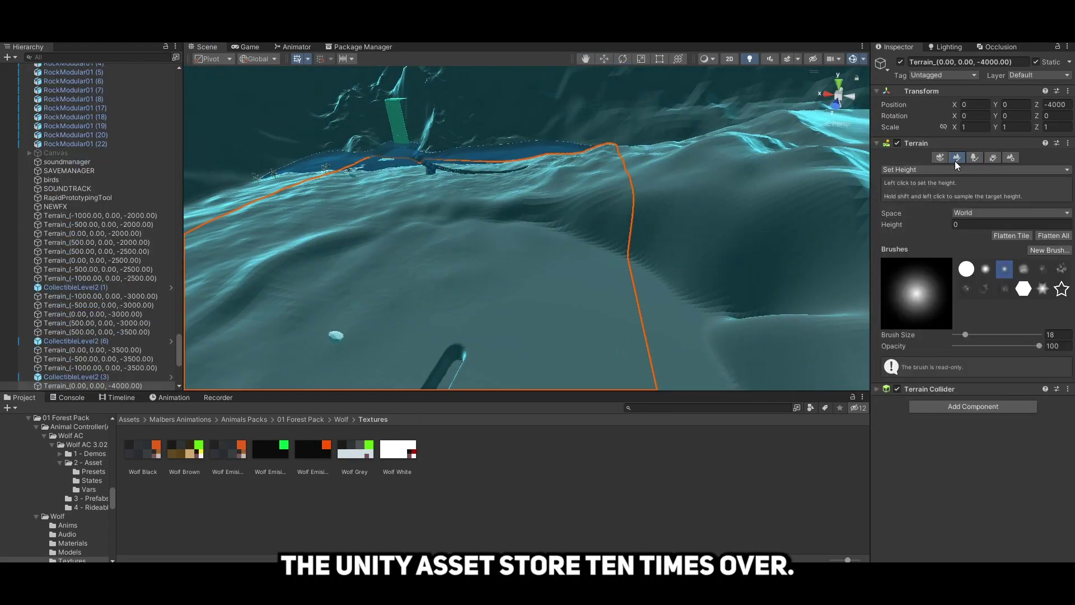
pyautogui.keyDown('alt'); pyautogui.moveTo(602, 246); pyautogui.dragTo(968, 311); pyautogui.keyUp('alt')
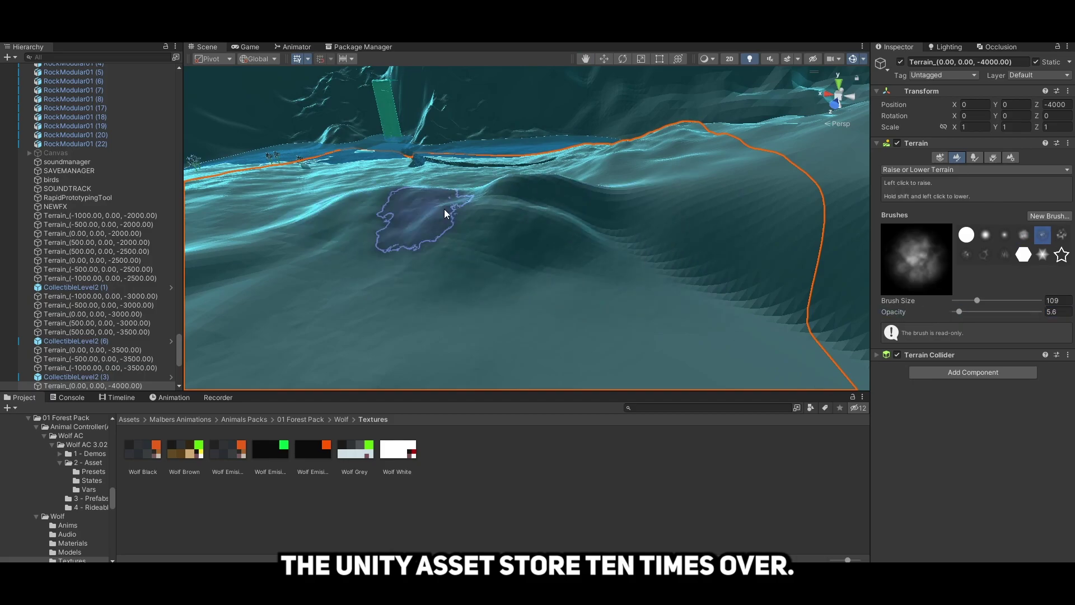
pyautogui.moveTo(446, 213); pyautogui.dragTo(336, 213)
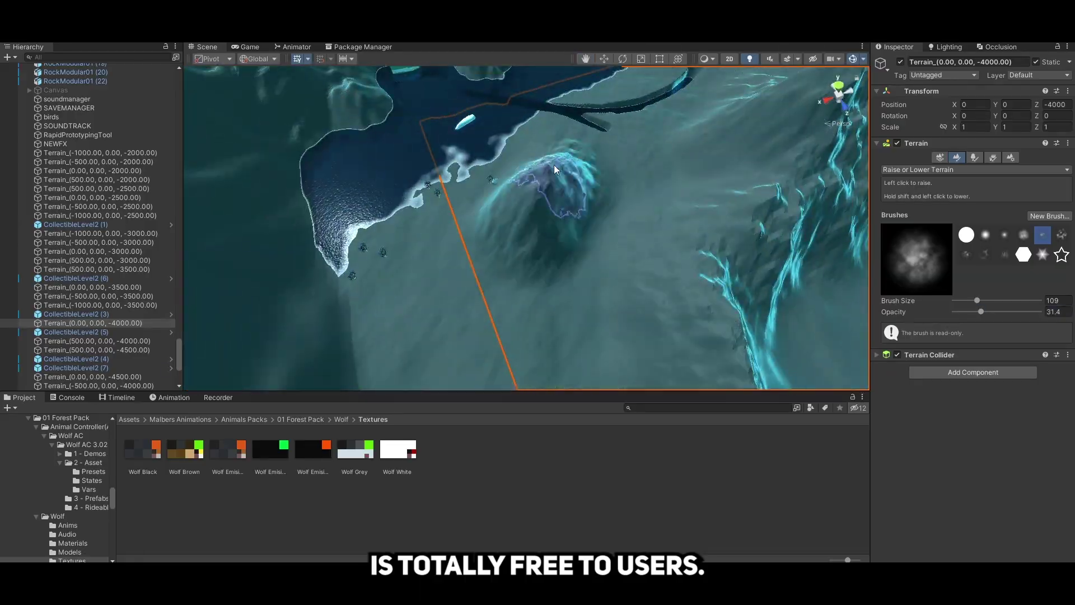
pyautogui.moveTo(548, 180); pyautogui.dragTo(420, 240)
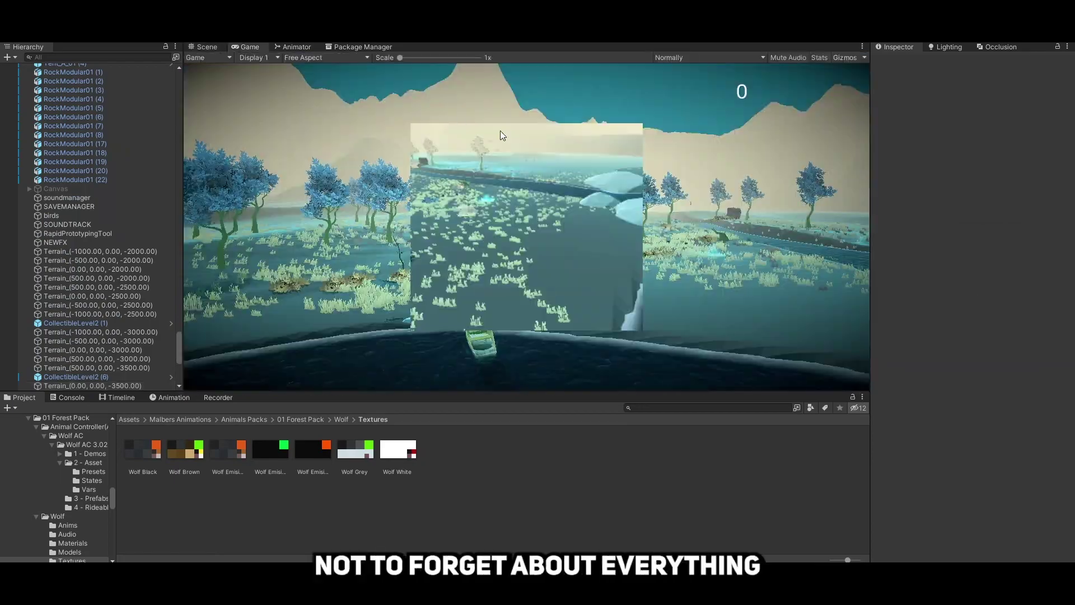
# Set Fog Density to 0.003 under the Lighting window's Environment Other Settings
pyautogui.write('i')
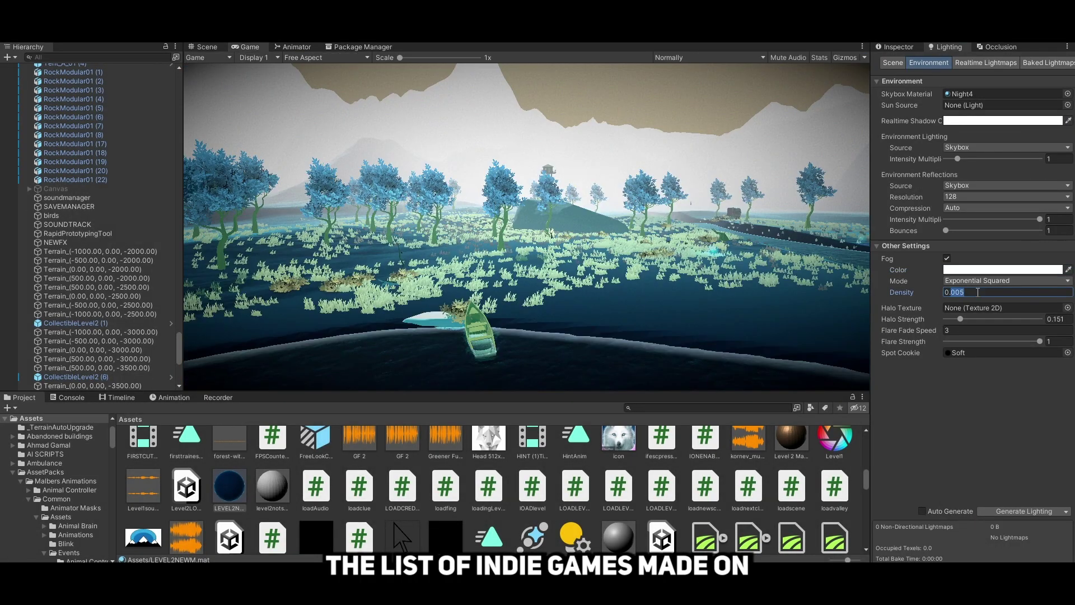
pyautogui.write('3')
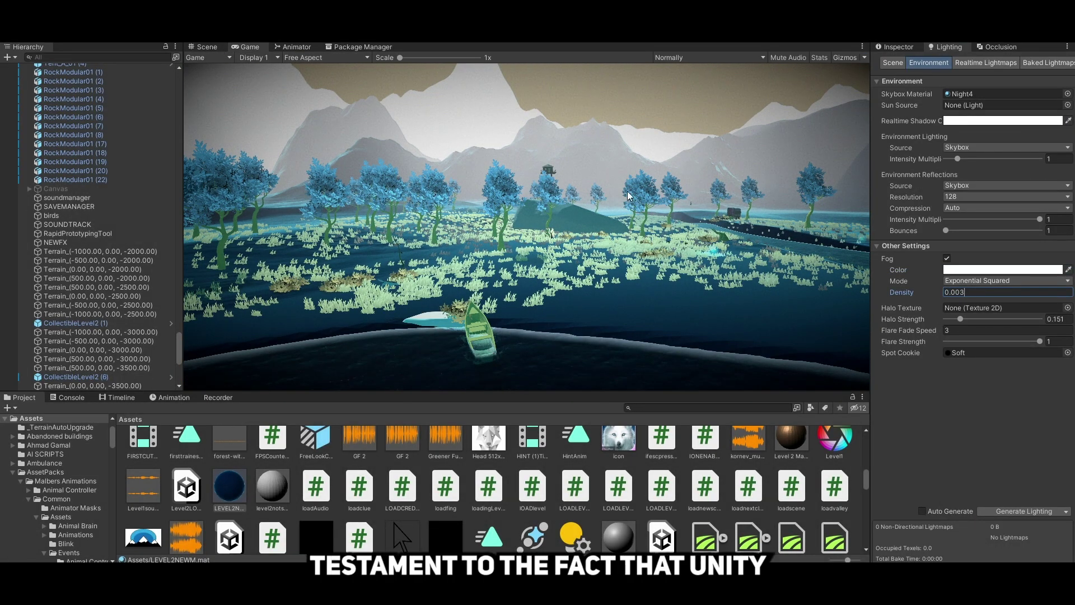
pyautogui.moveTo(605, 392); pyautogui.dragTo(605, 393)
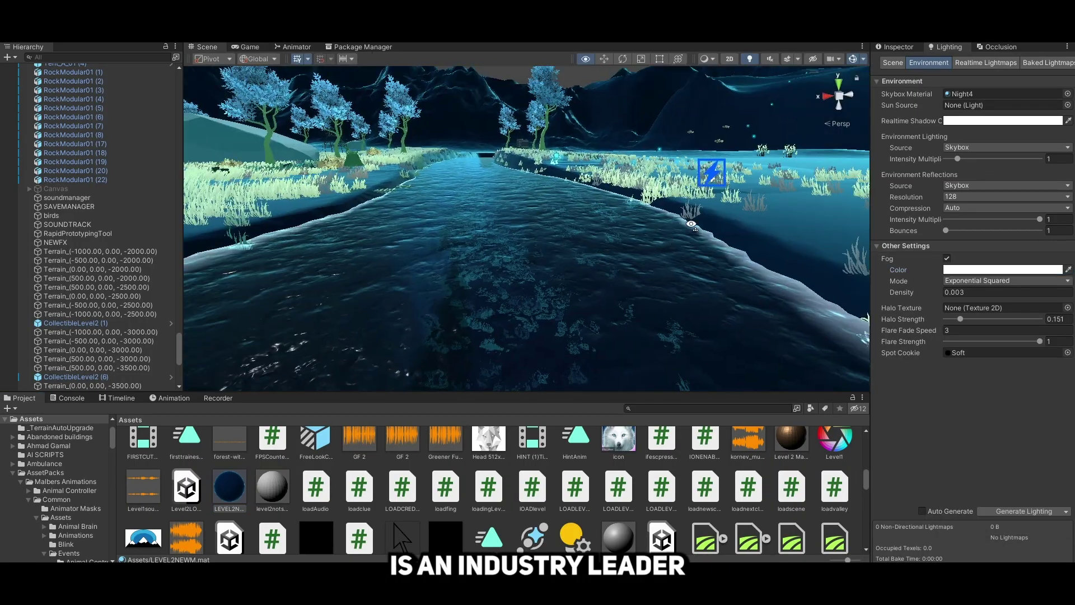
# Delete the Grass01 entry from the (0, 0, -3500) terrain's Paint Details list
pyautogui.moveTo(616, 252); pyautogui.dragTo(585, 256, button='right')
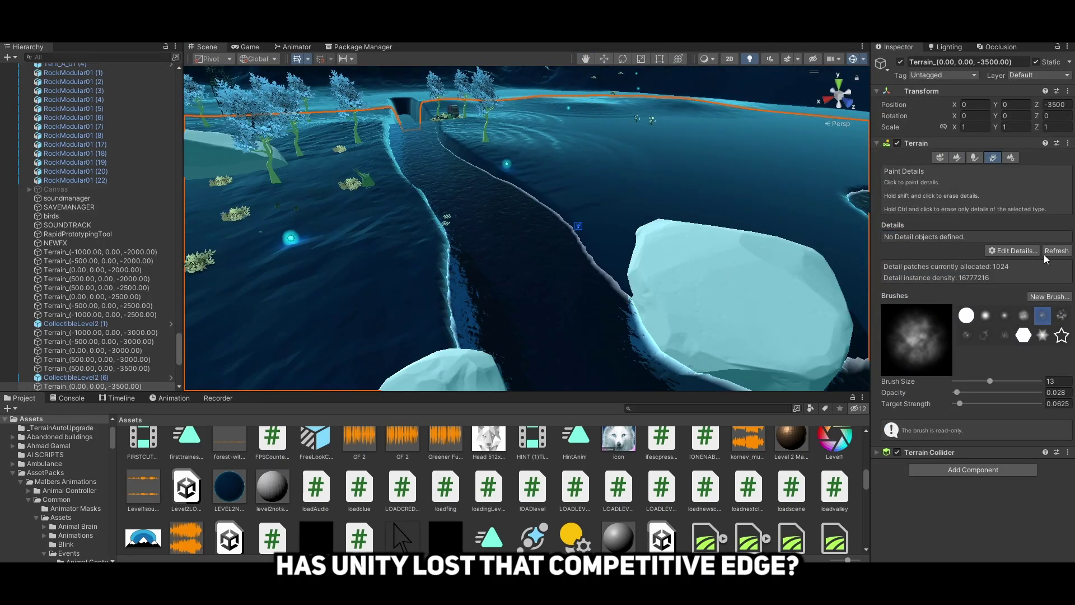
pyautogui.click(1014, 252)
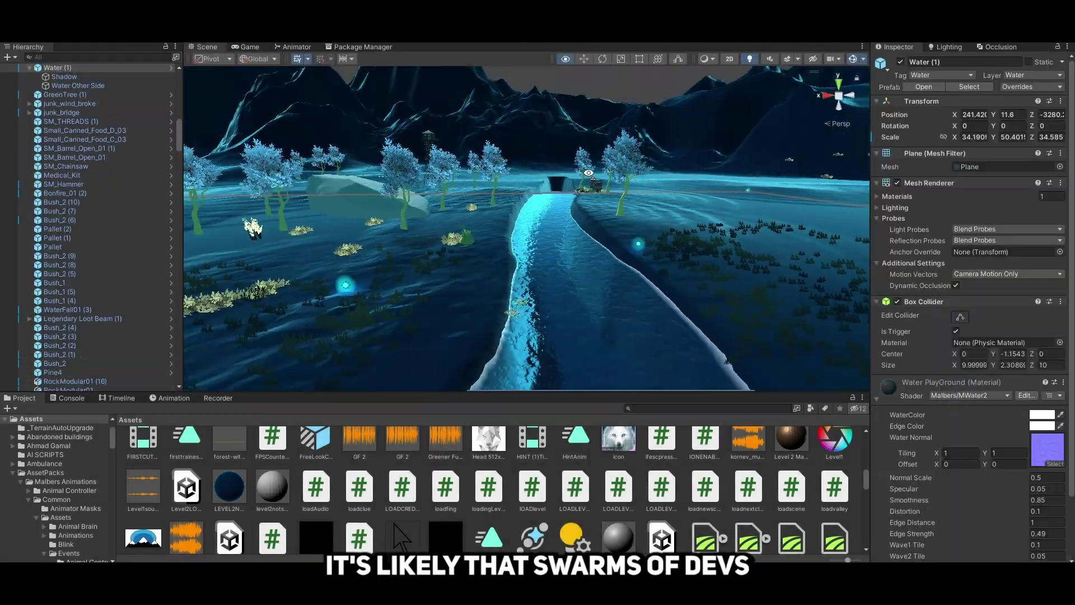
# Set the Water (1) material to Edge Strength 2.19, Distortion 0.95 and Normal Scale 0.23
pyautogui.keyDown('alt'); pyautogui.moveTo(680, 213); pyautogui.dragTo(694, 215); pyautogui.keyUp('alt')
pyautogui.scroll(-3, 931, 500)
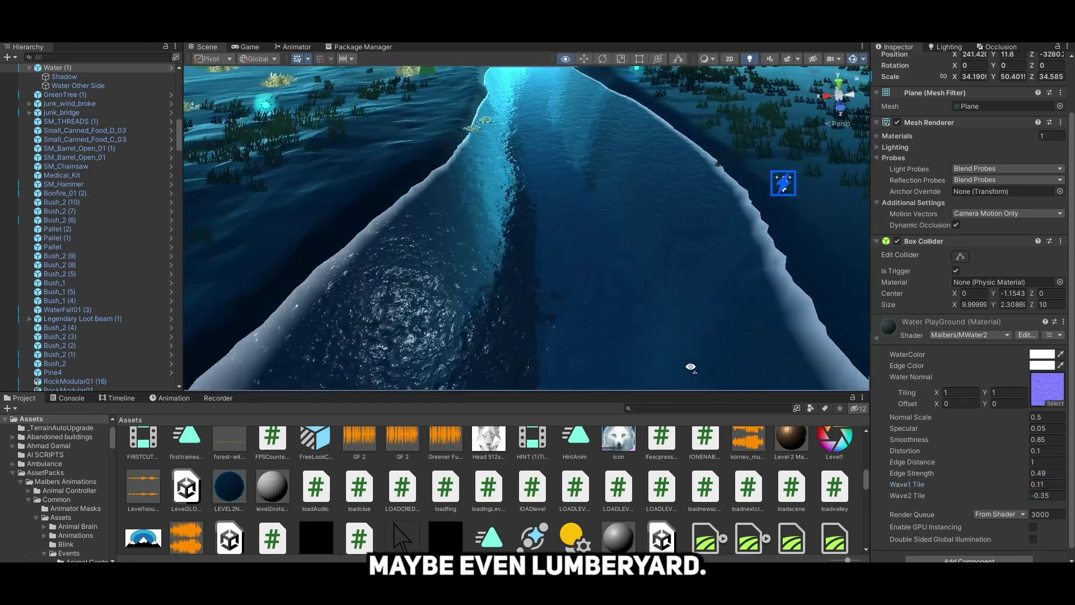
pyautogui.moveTo(910, 464); pyautogui.dragTo(1045, 486)
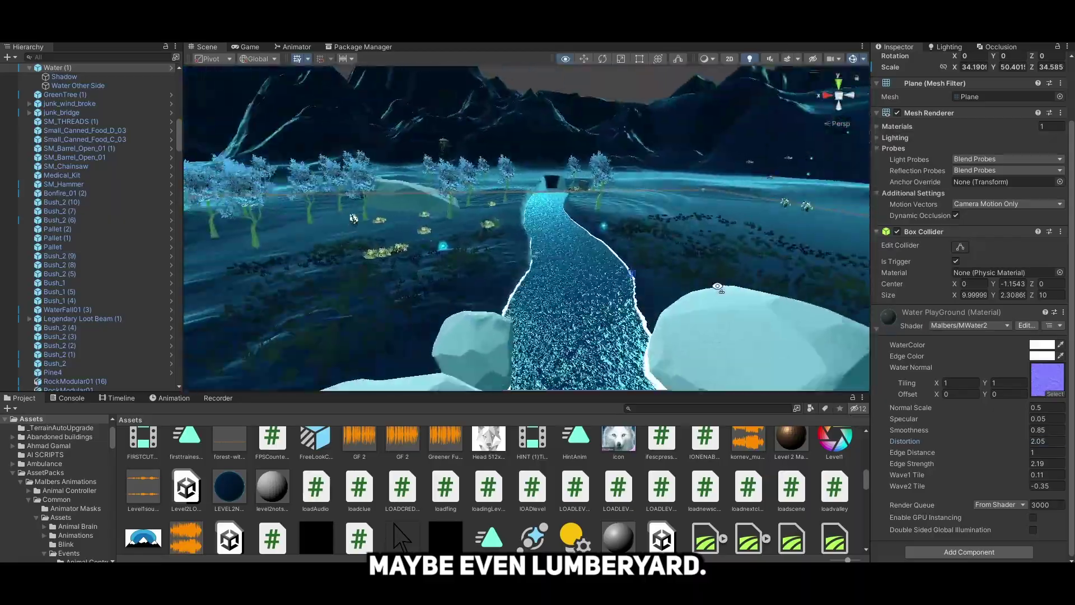
pyautogui.moveTo(1008, 442); pyautogui.dragTo(989, 446)
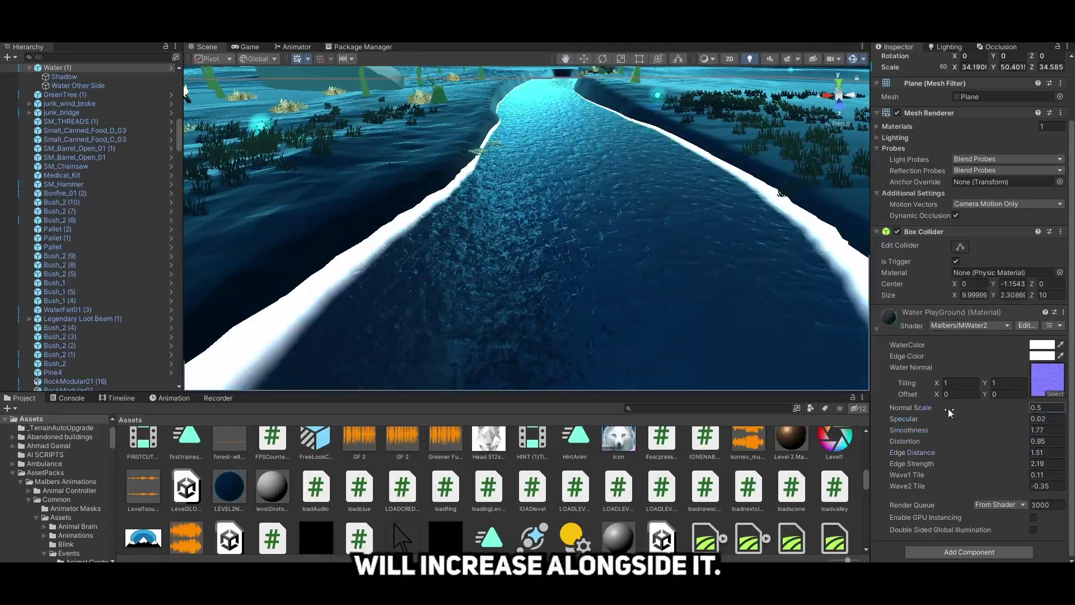
pyautogui.moveTo(949, 413); pyautogui.dragTo(933, 413)
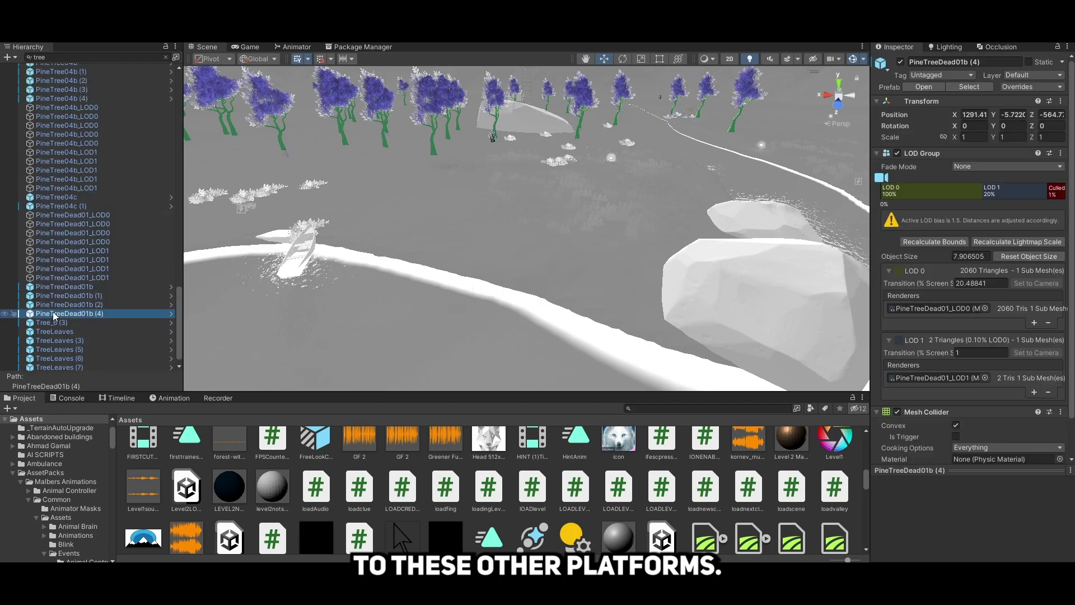
# Reposition the Metal_Tower beside the river at about X 143.2, Z -3382.6
pyautogui.click(83, 296)
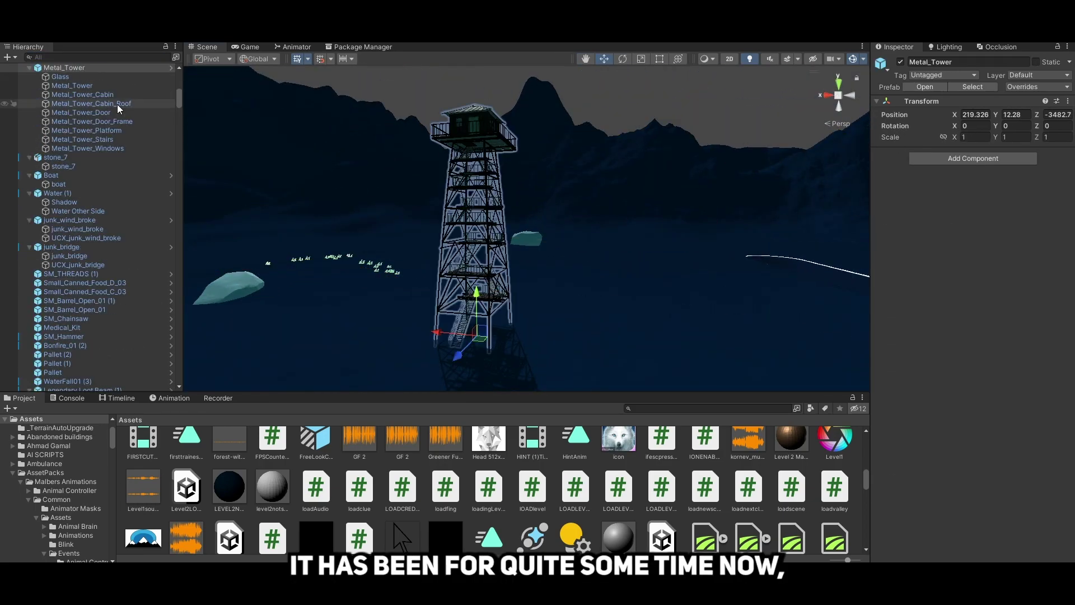
pyautogui.click(72, 85)
pyautogui.click(1008, 431)
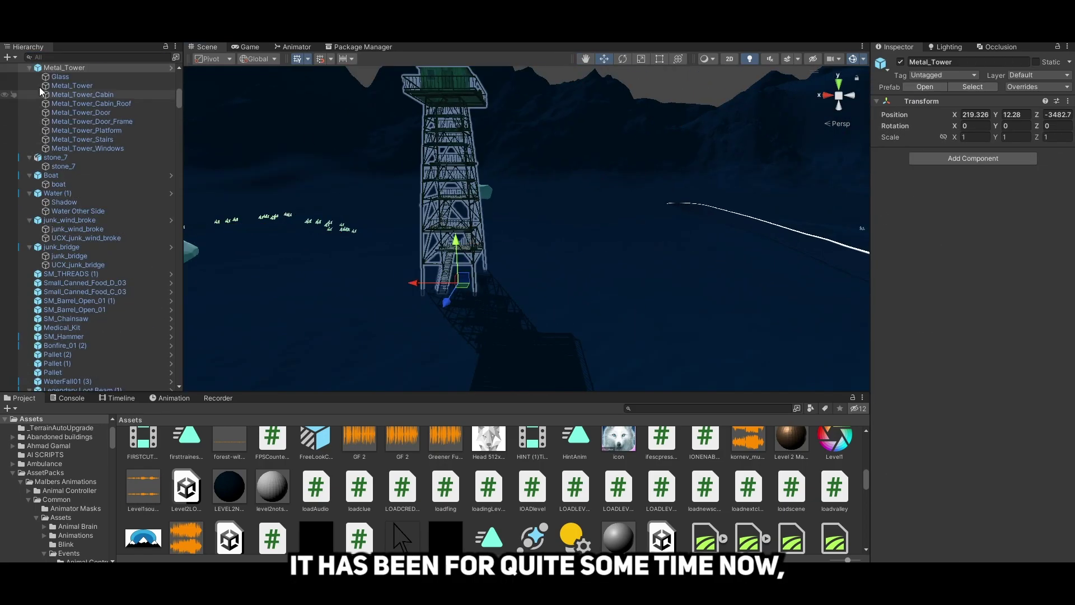
pyautogui.click(71, 85)
pyautogui.scroll(-2, 905, 395)
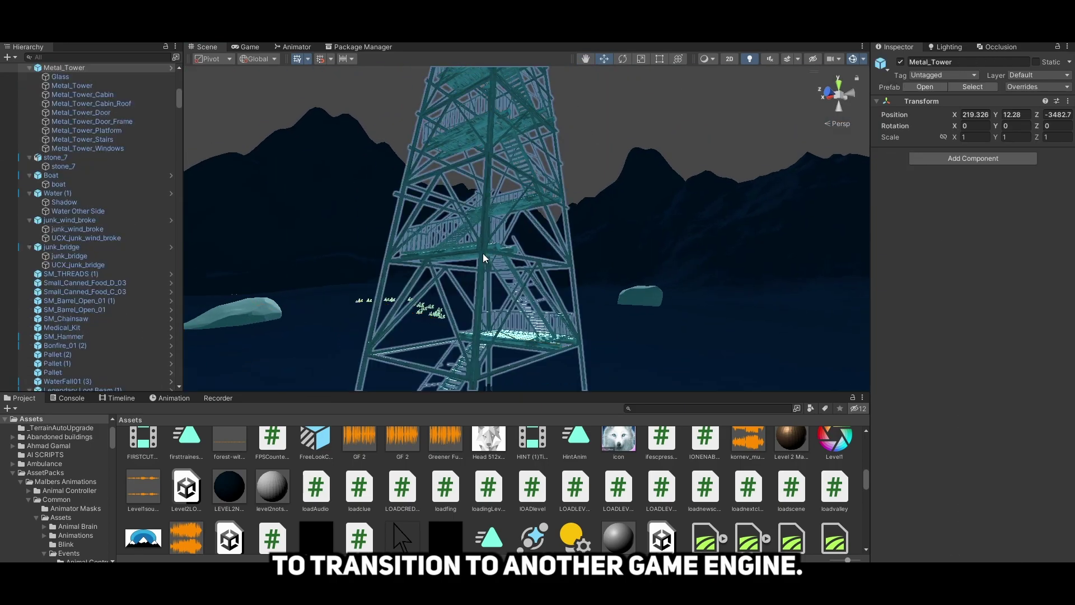
pyautogui.click(89, 86)
pyautogui.scroll(-5, 988, 448)
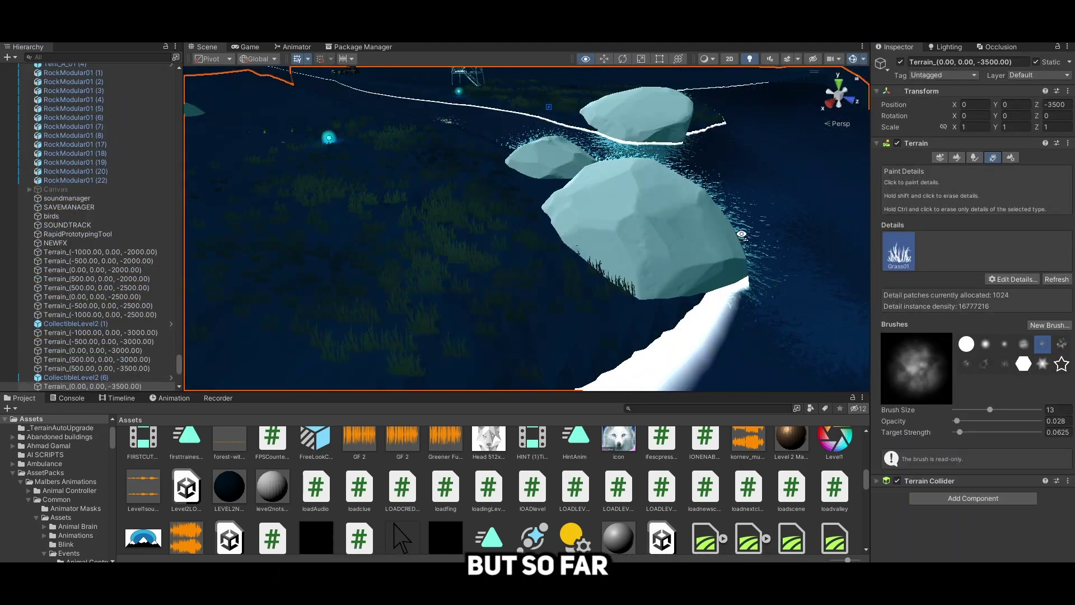
pyautogui.moveTo(741, 233); pyautogui.dragTo(637, 252, button='right')
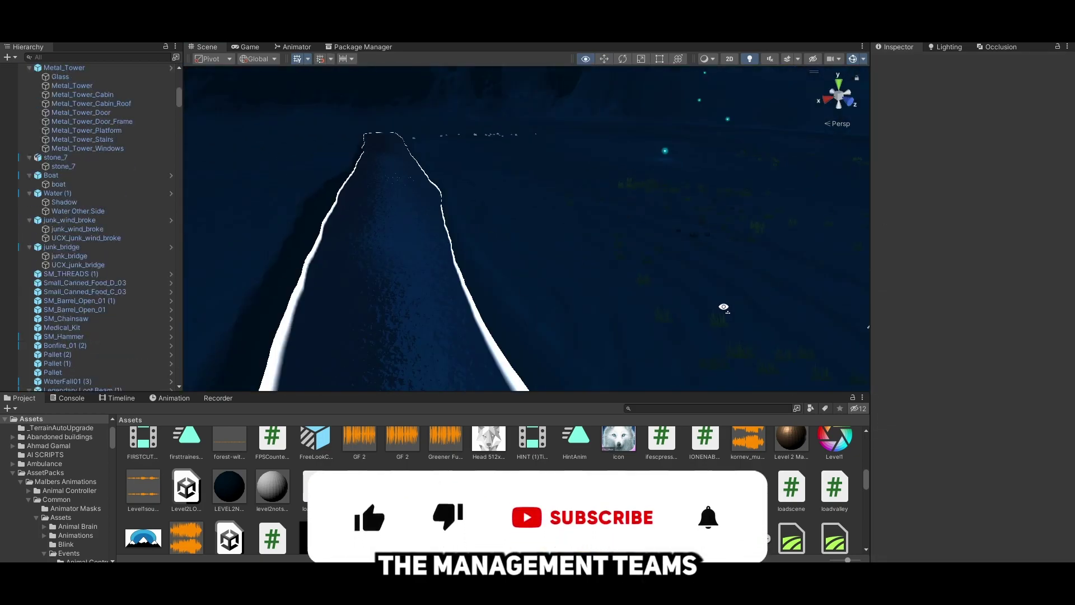
pyautogui.moveTo(700, 269); pyautogui.dragTo(775, 293, button='right')
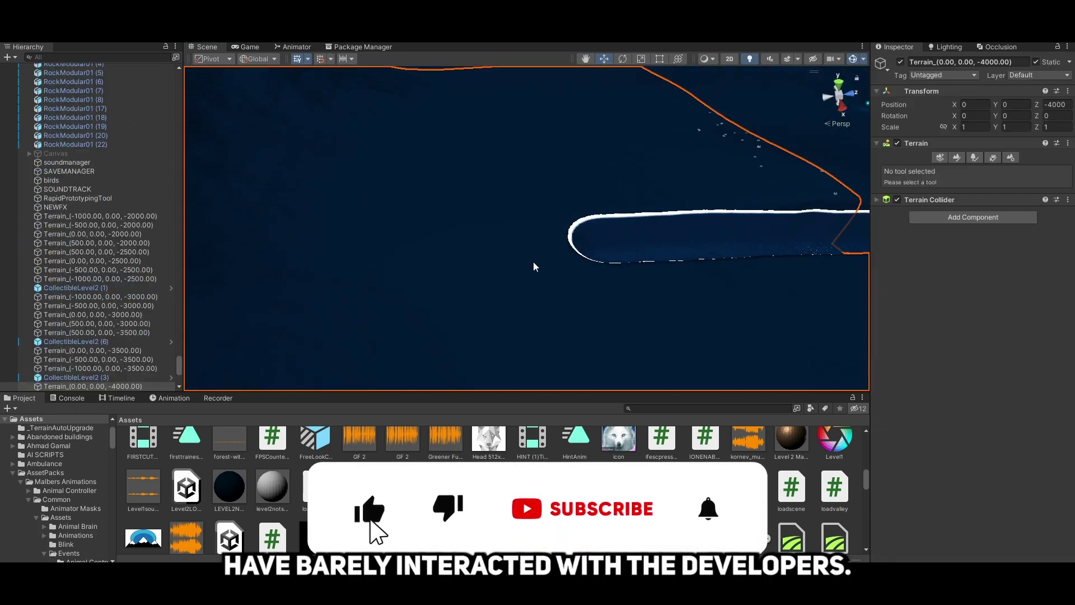
pyautogui.click(975, 169)
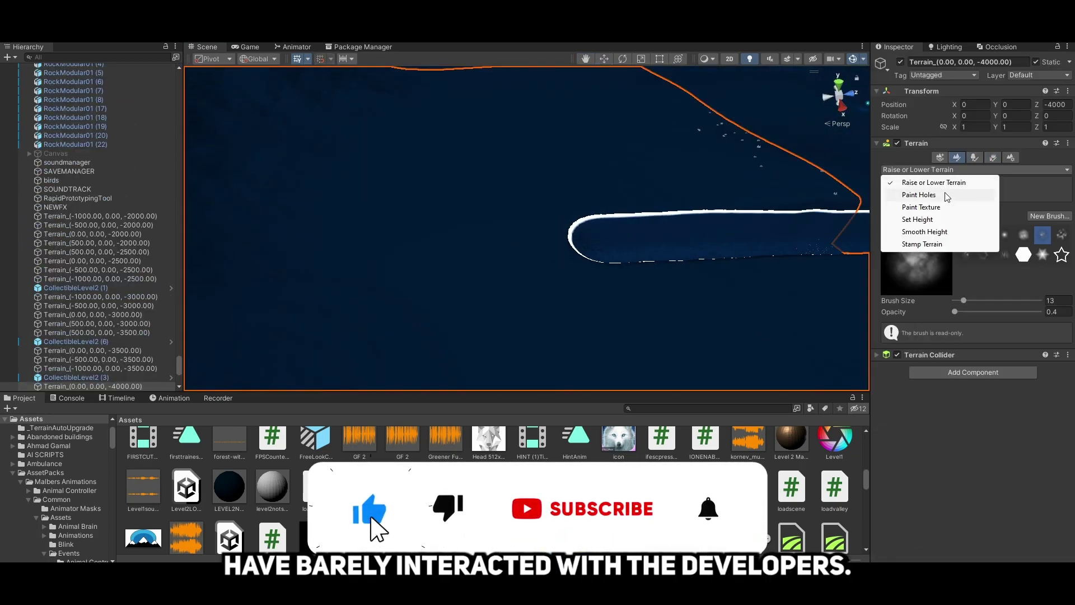
pyautogui.click(952, 221)
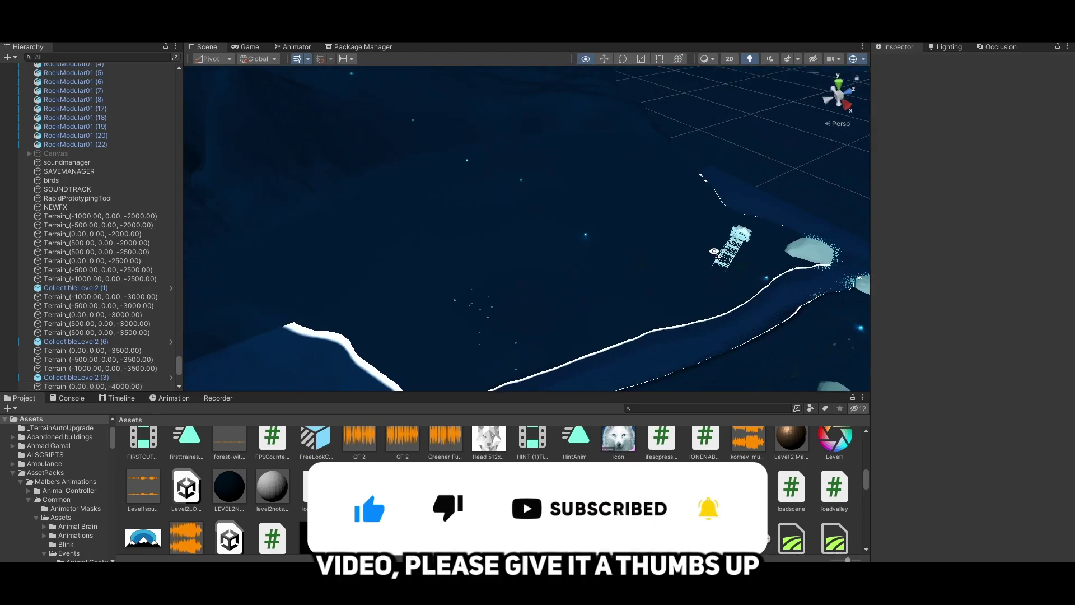
pyautogui.click(798, 59)
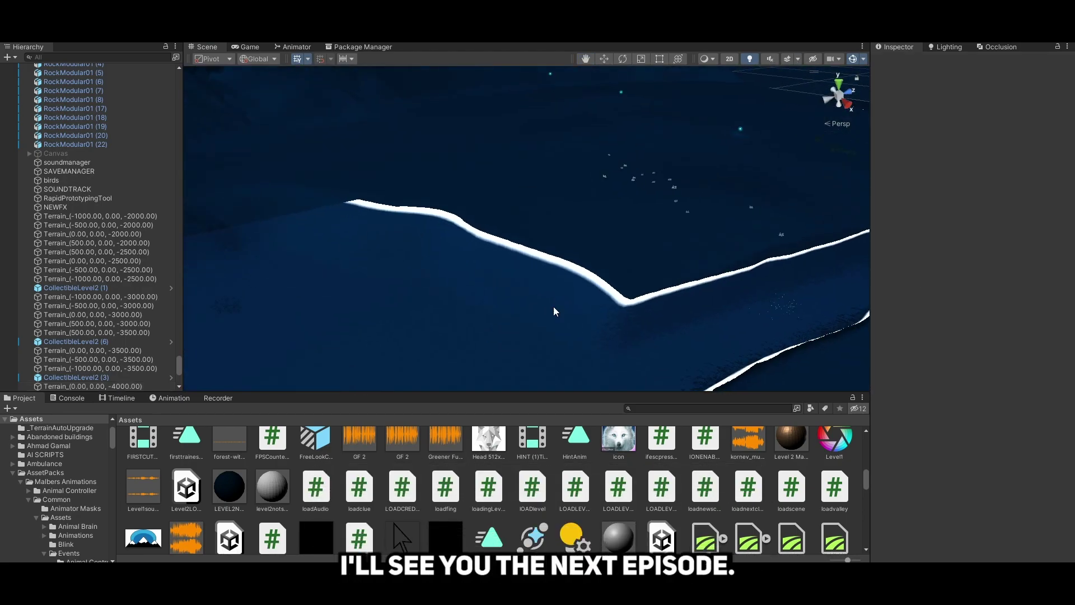